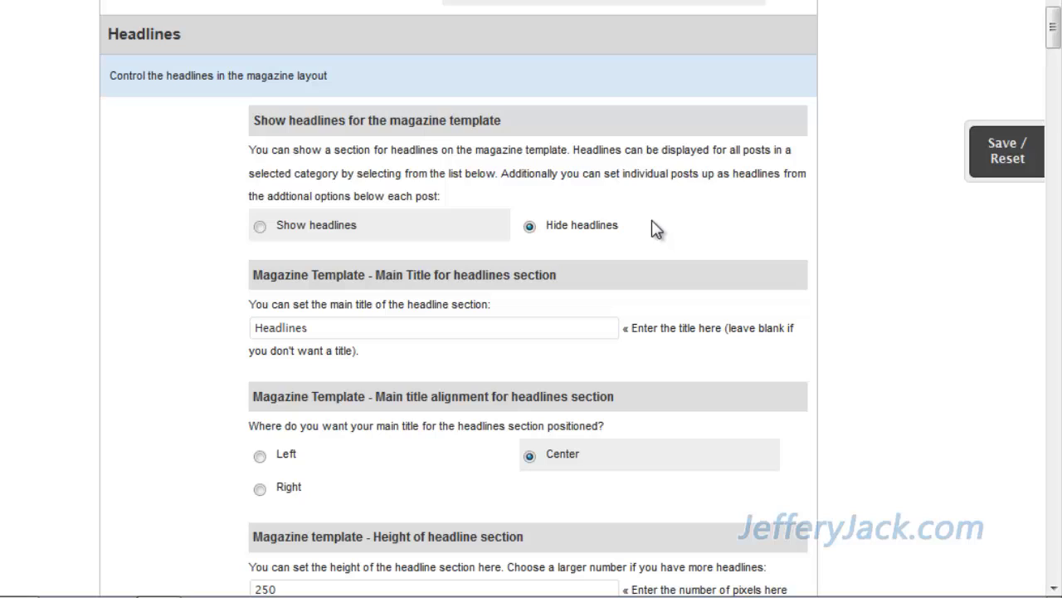
- Enable the headlines section, titled 'Suffusion News and Updates' and aligned left
left_click(258, 227)
left_click(403, 328)
double_click(289, 323)
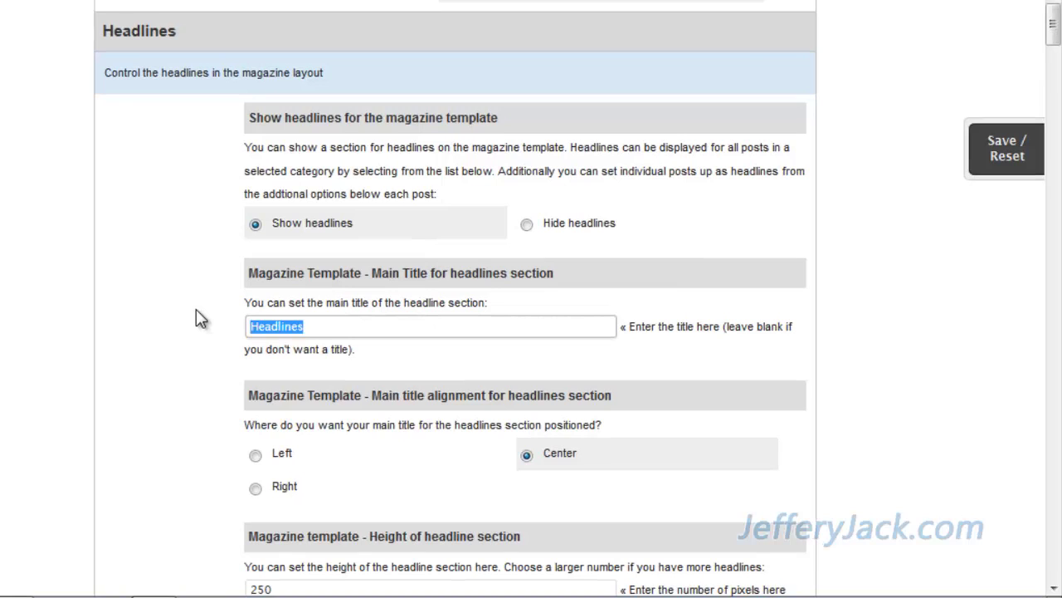
type("Suffusion News ")
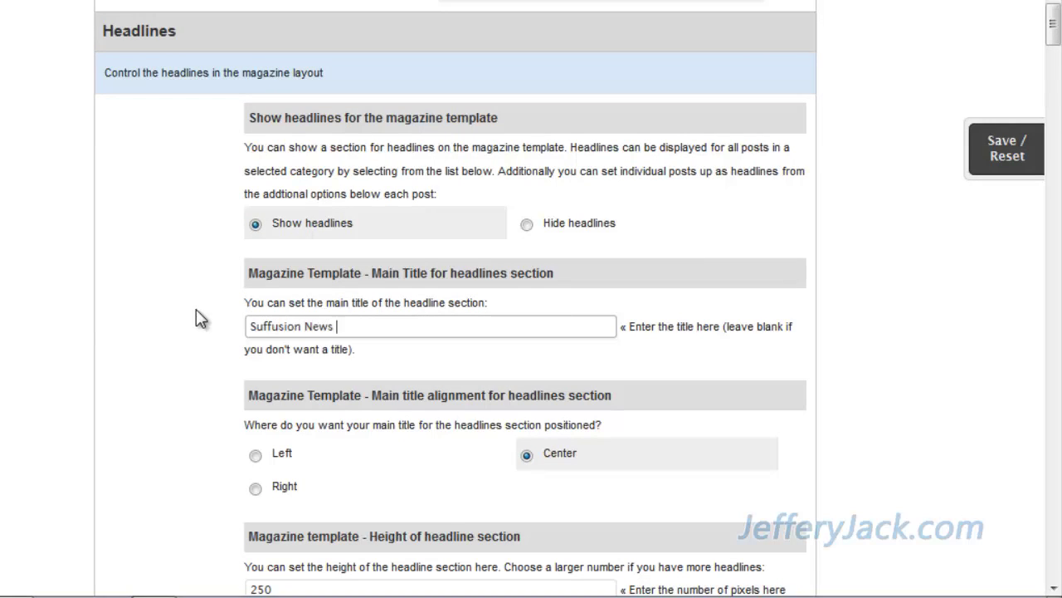
type("and Updates")
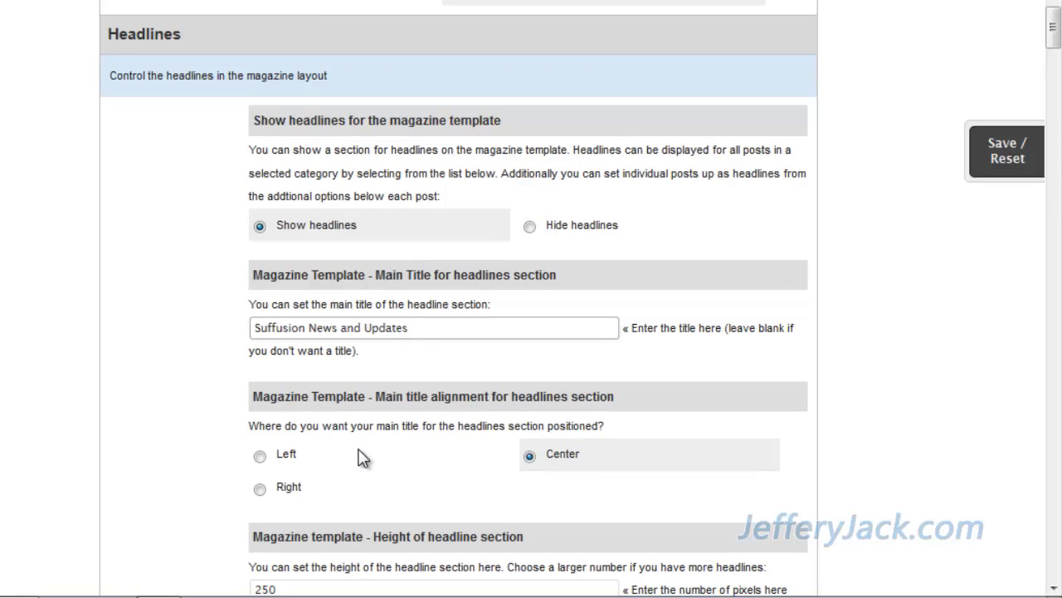
left_click(260, 456)
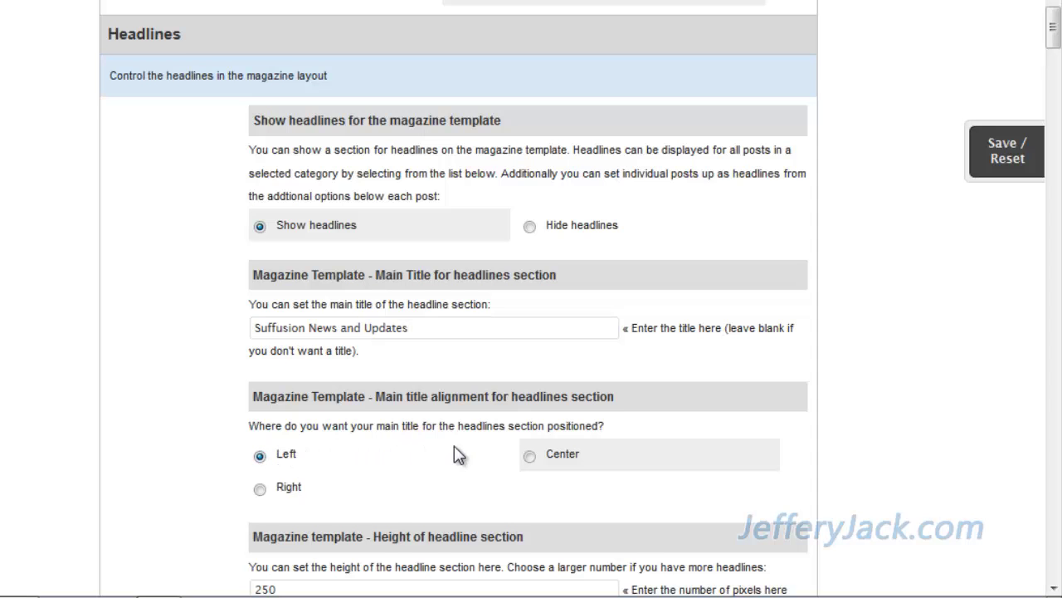
- Change the headline section height from 250 to 400, leaving the image box width at 225
scroll(456, 450, "down", 4)
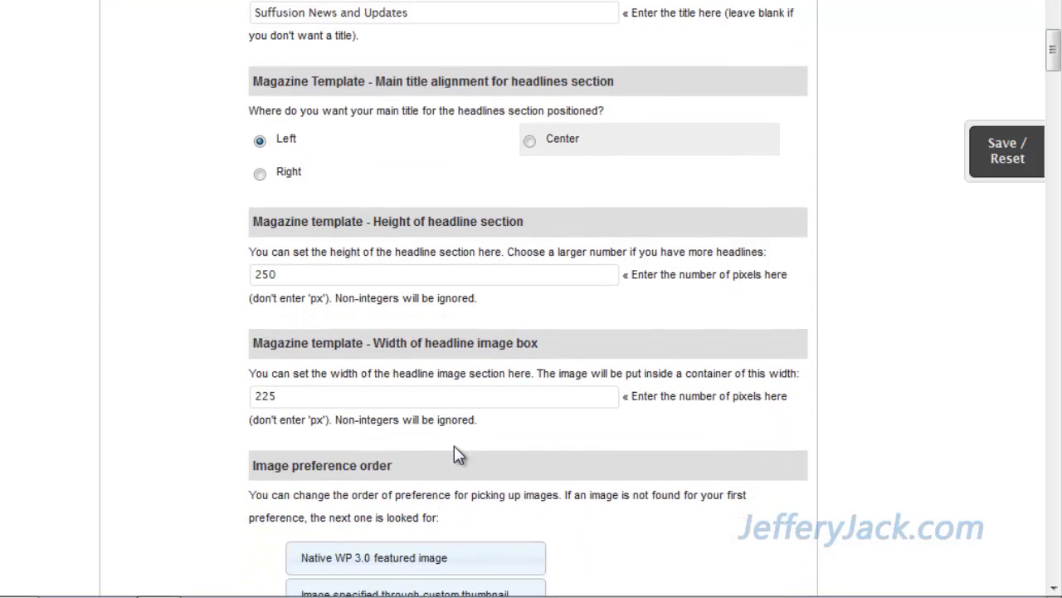
scroll(498, 421, "down", 1)
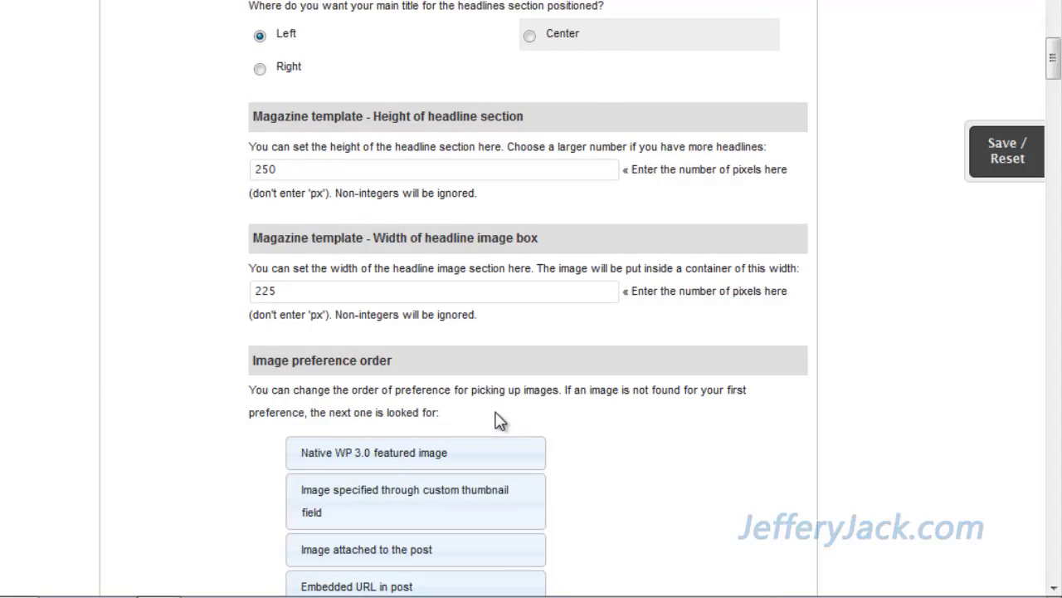
left_click_drag(287, 164, 256, 162)
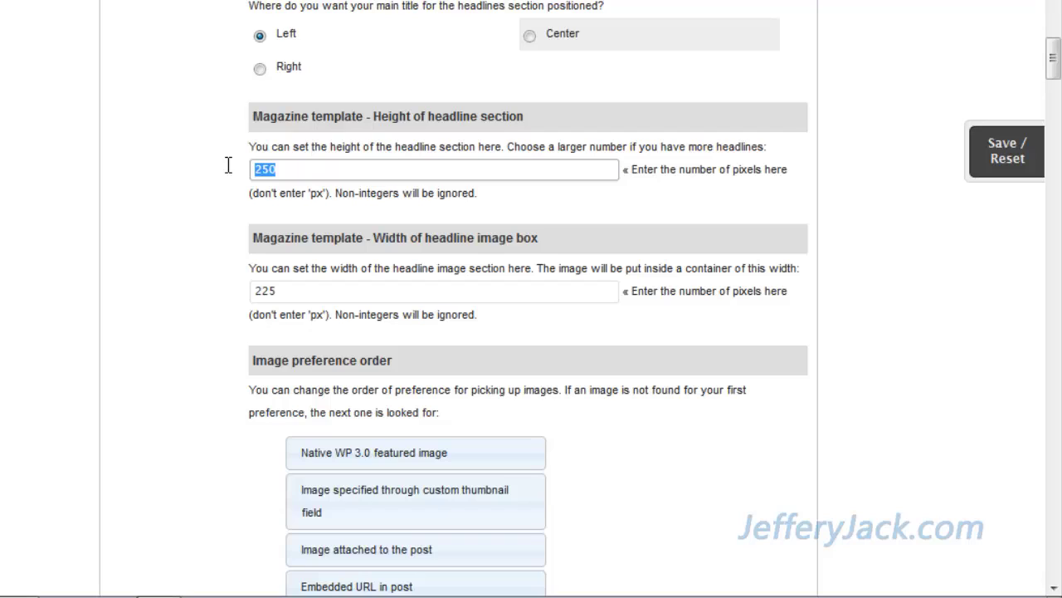
type("400")
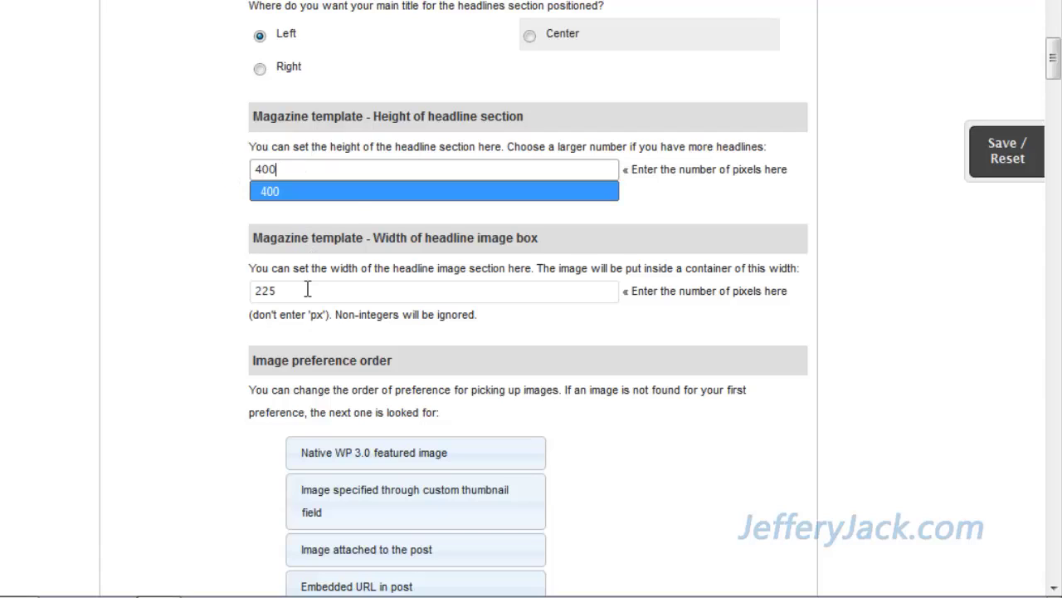
left_click_drag(306, 290, 198, 293)
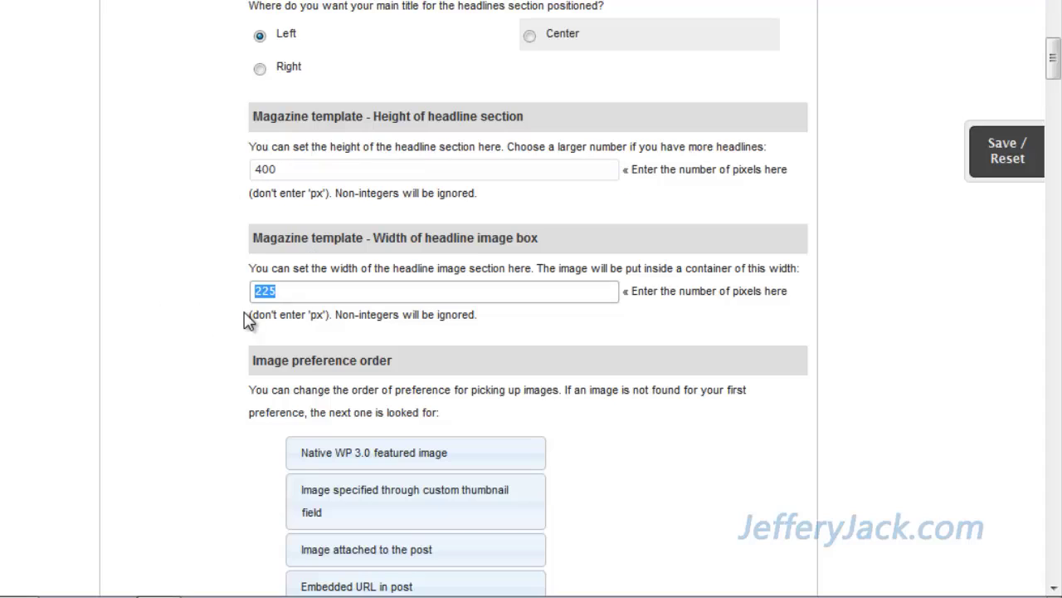
left_click(247, 334)
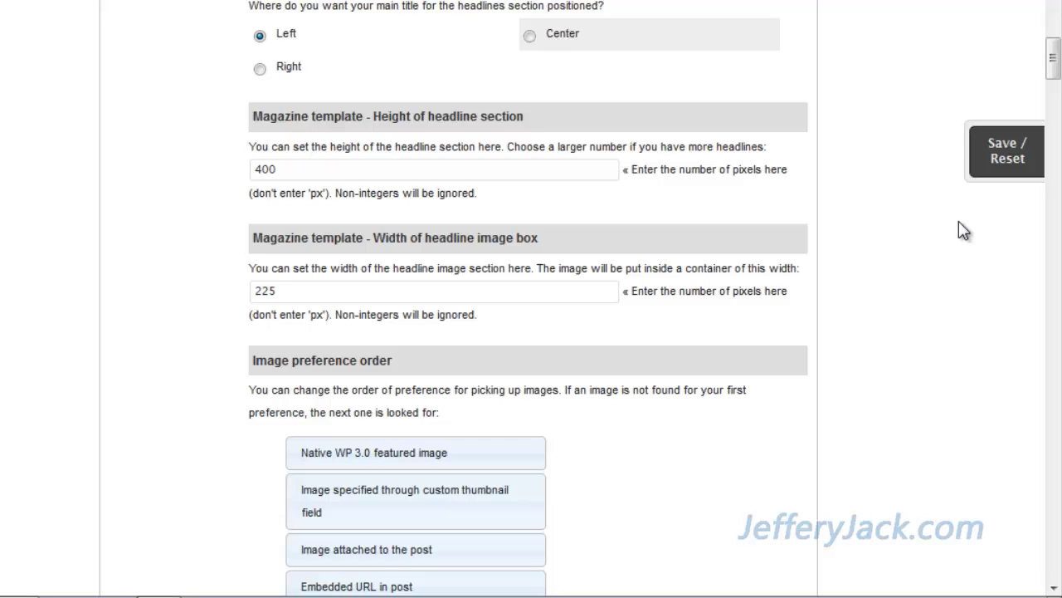
- Move 'Image attached to the post' above the custom thumbnail field in Image preference order
scroll(959, 221, "down", 4)
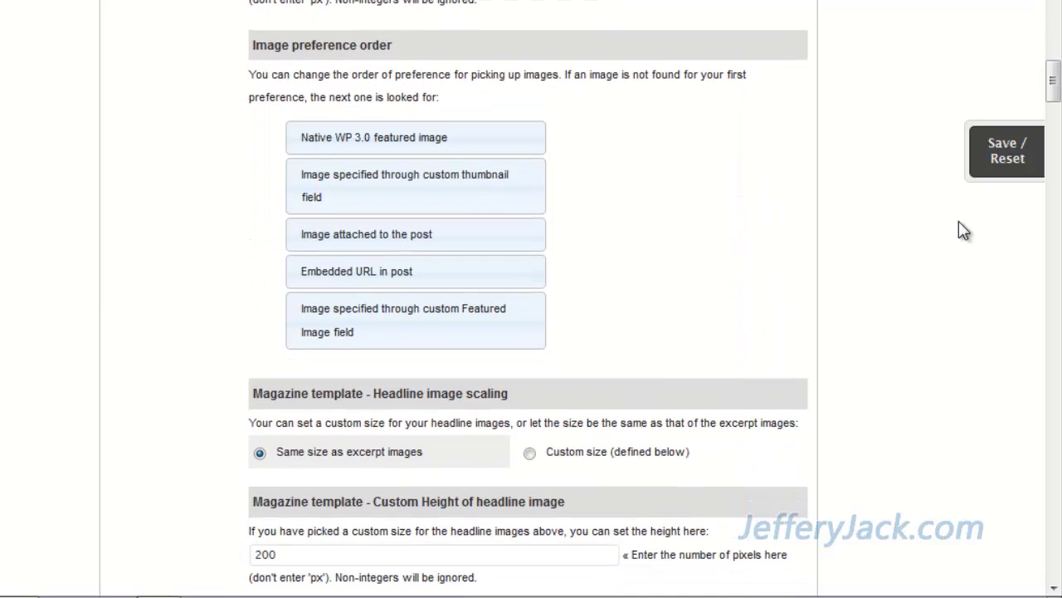
left_click_drag(377, 135, 377, 193)
left_click_drag(377, 147, 376, 212)
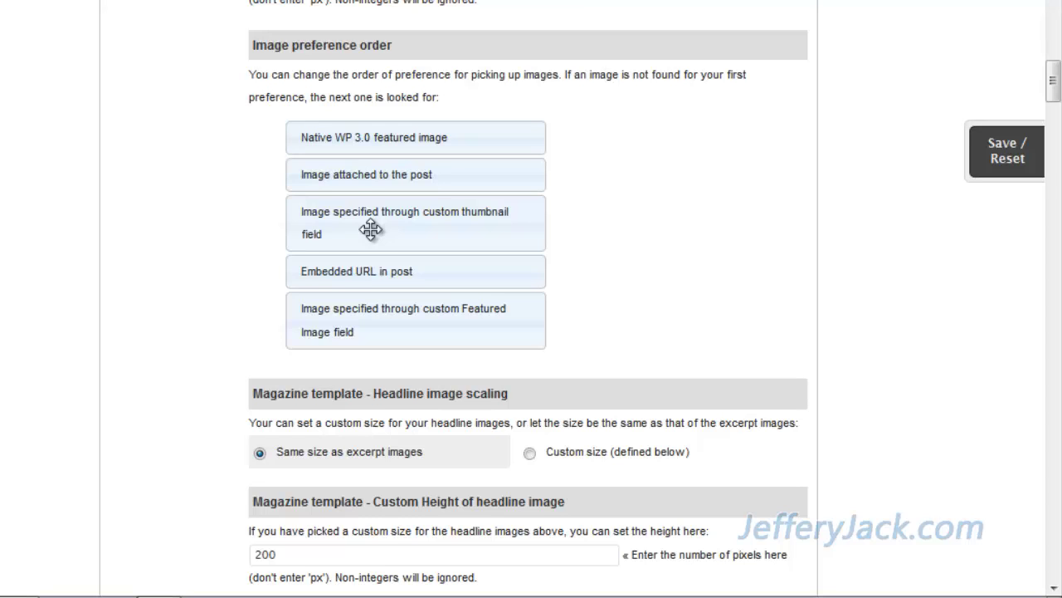
scroll(370, 230, "down", 3)
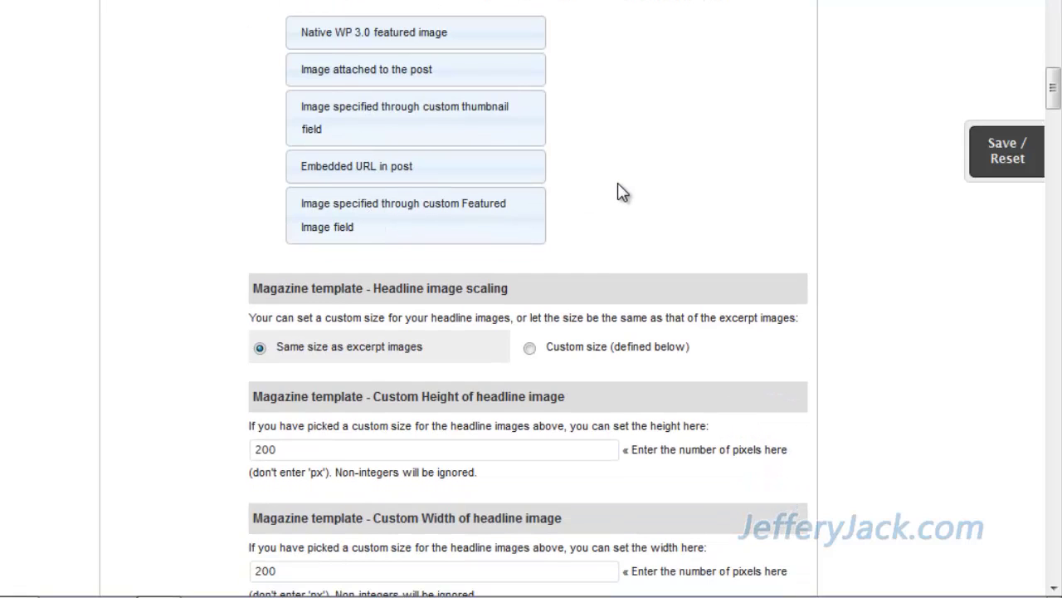
scroll(619, 184, "down", 3)
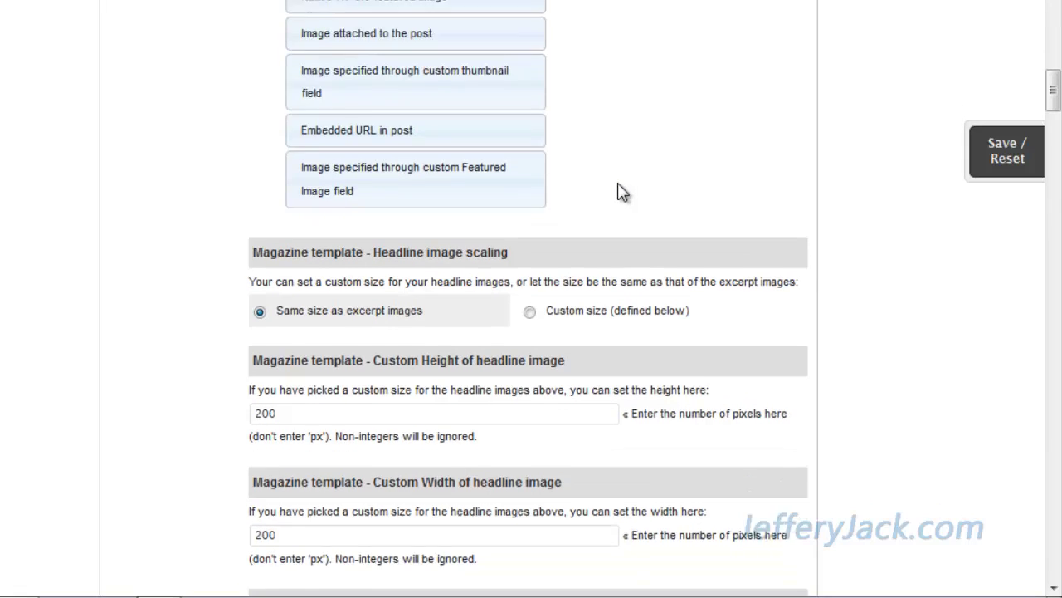
scroll(618, 184, "up", 3)
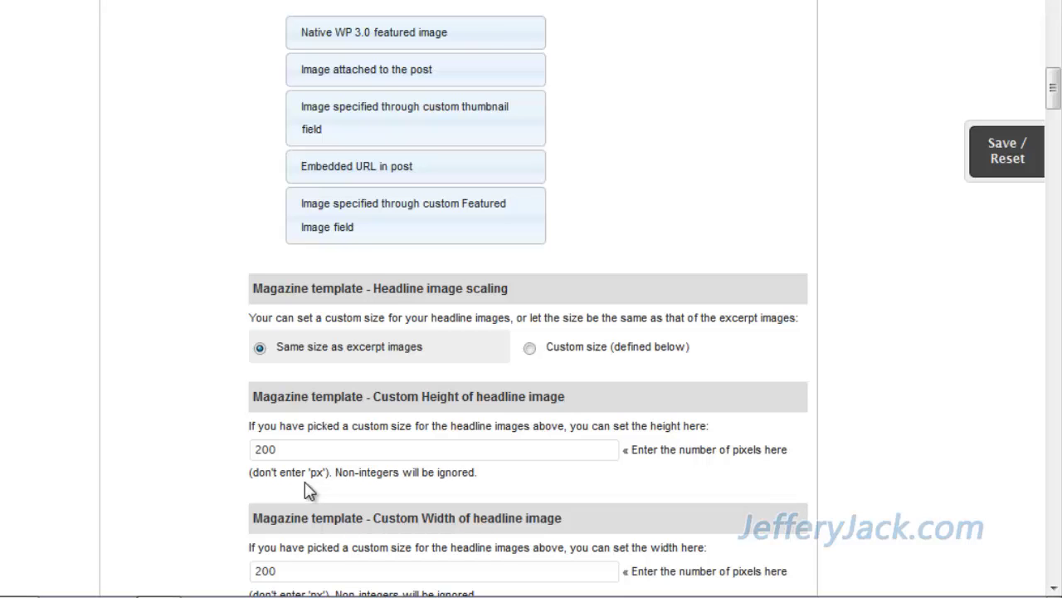
- Select all categories for the headlines
scroll(305, 485, "down", 6)
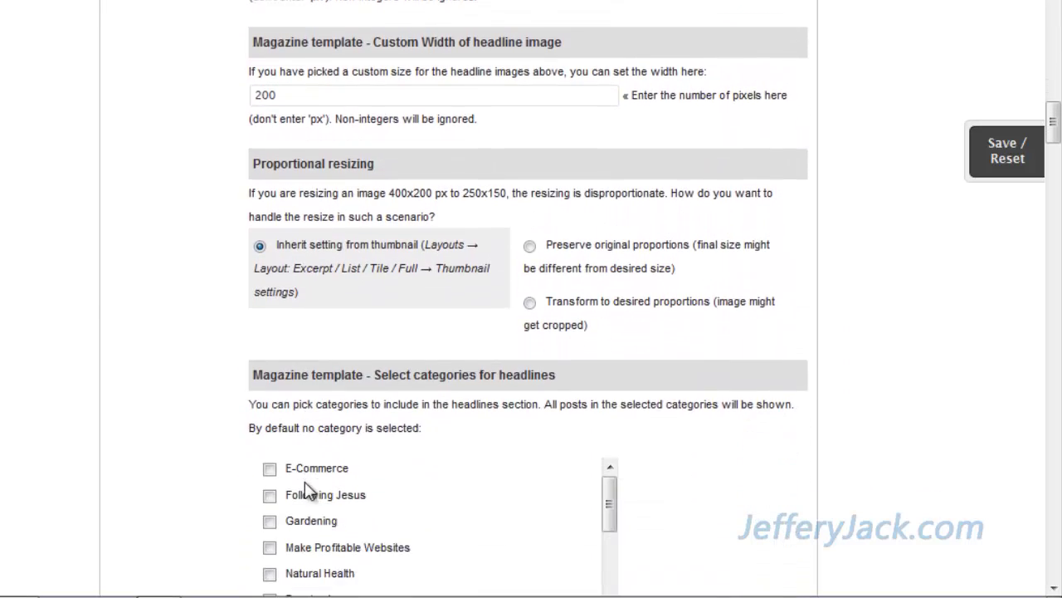
scroll(305, 481, "down", 2)
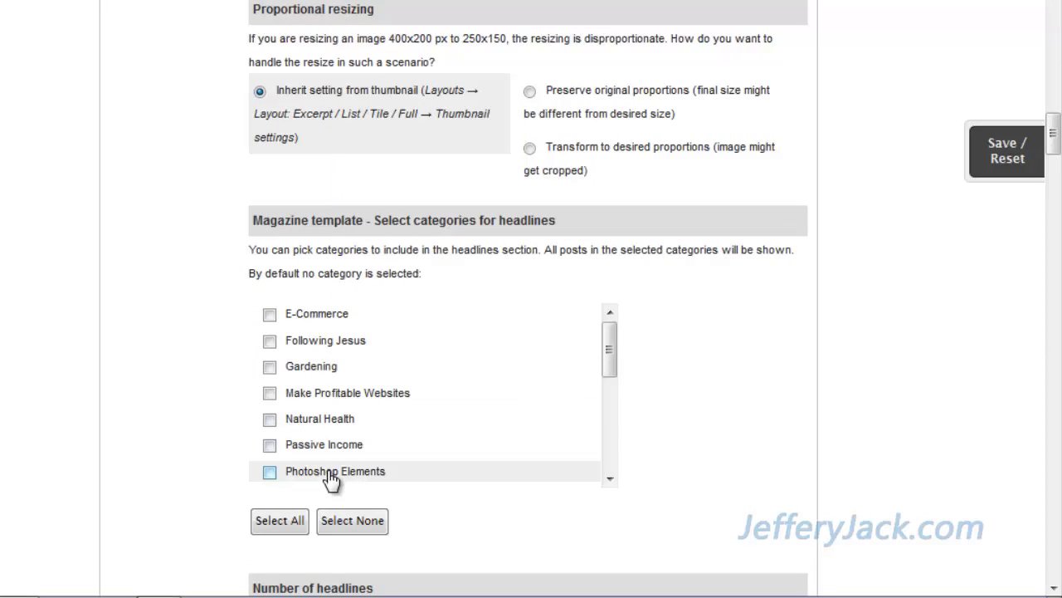
scroll(193, 328, "down", 1)
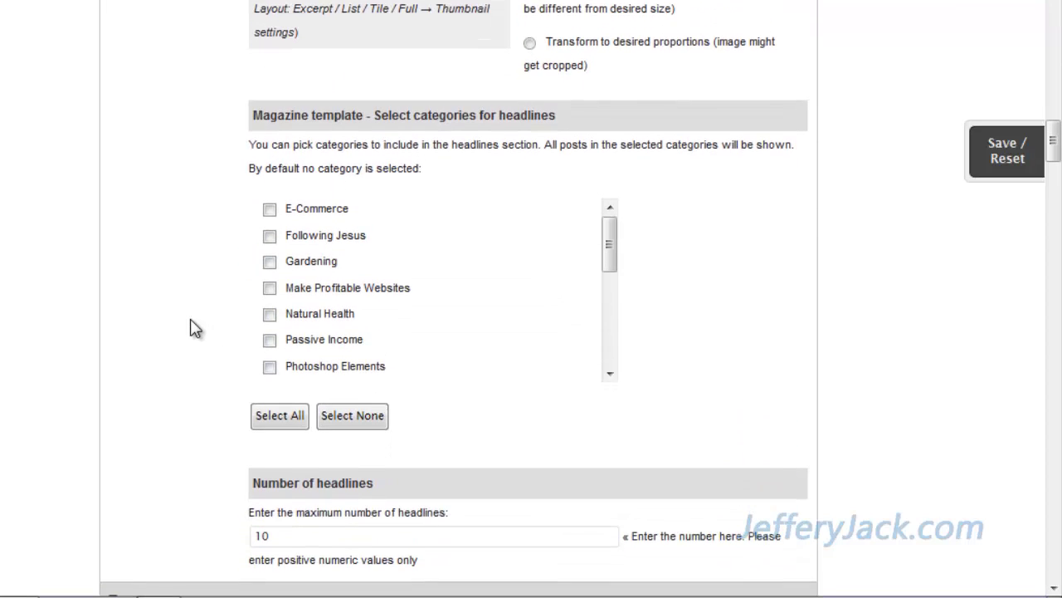
left_click(279, 415)
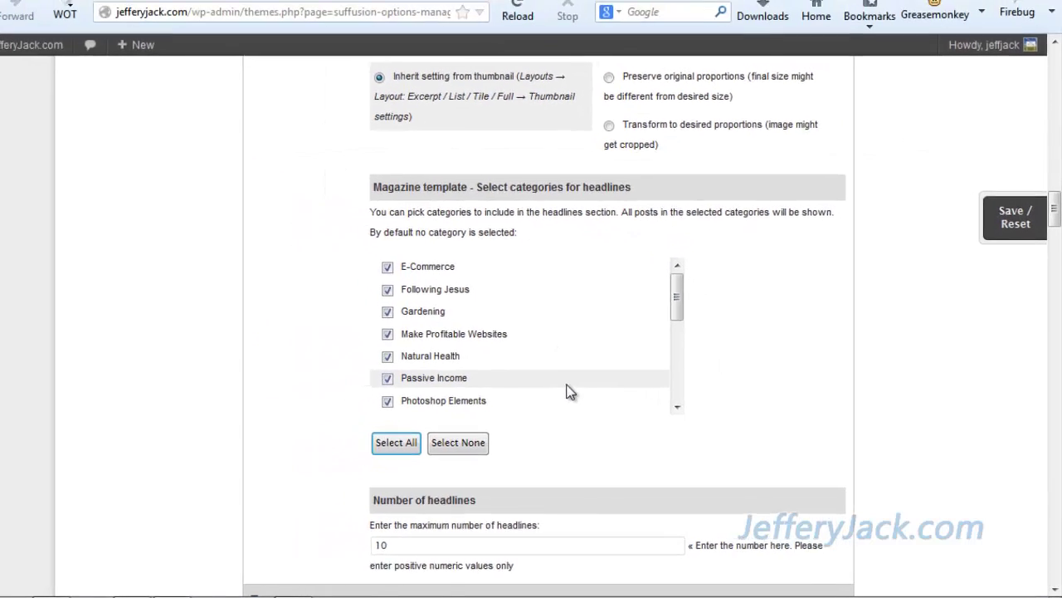
- Change the maximum number of headlines from 10 to 20
scroll(481, 356, "down", 1)
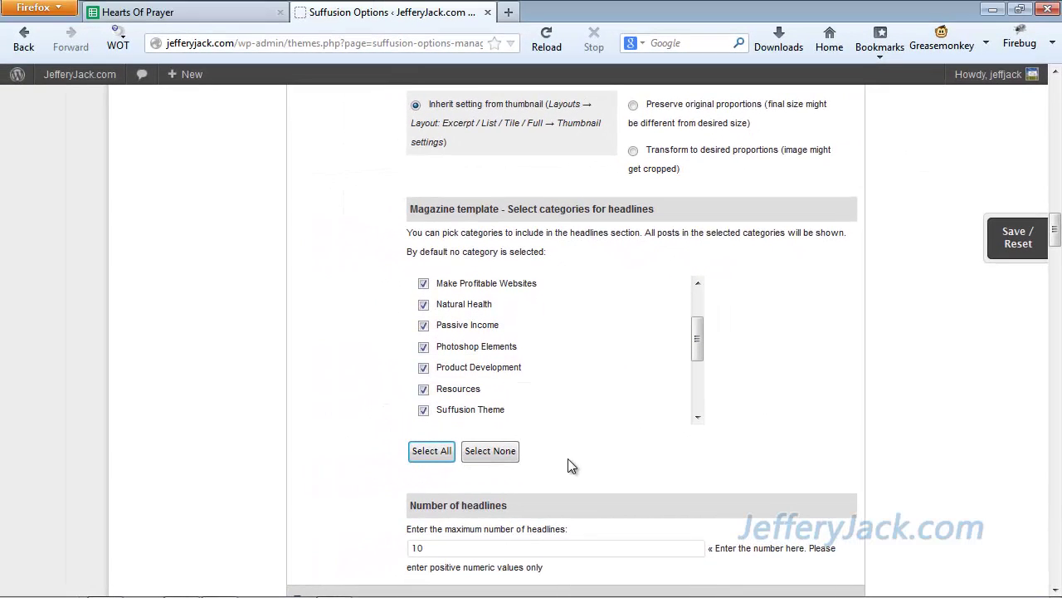
scroll(569, 465, "down", 3)
left_click(429, 378)
left_click_drag(428, 378, 384, 383)
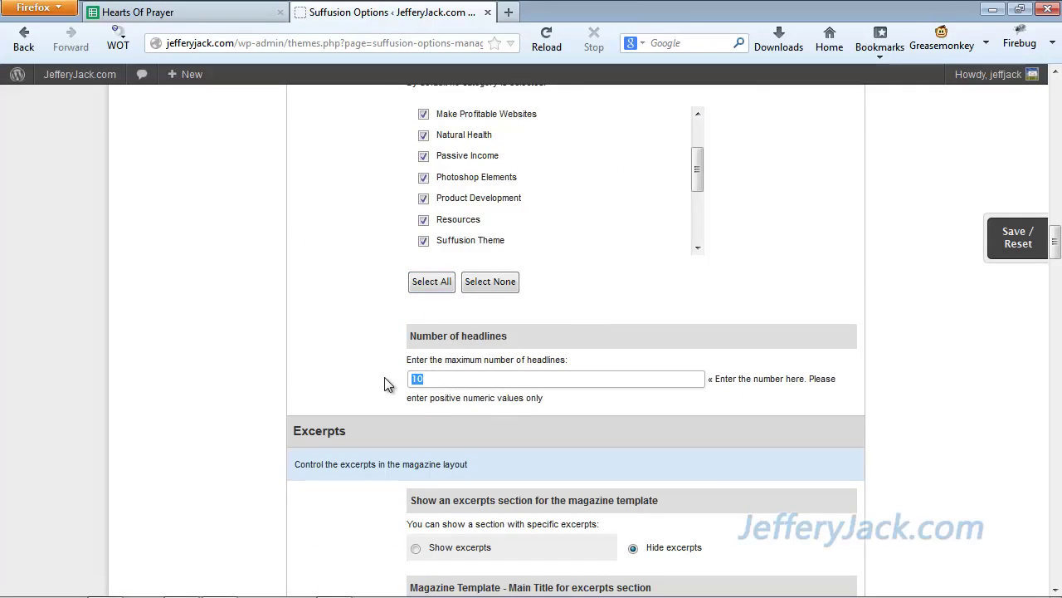
type("20")
- Save the settings for the 'Magazine' page
left_click(1009, 243)
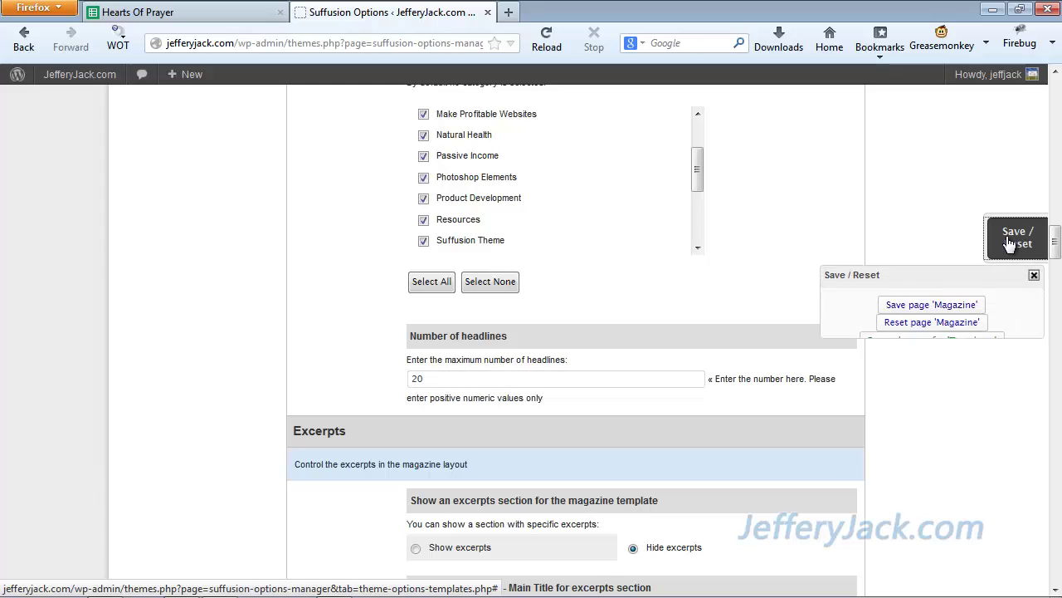
left_click(920, 305)
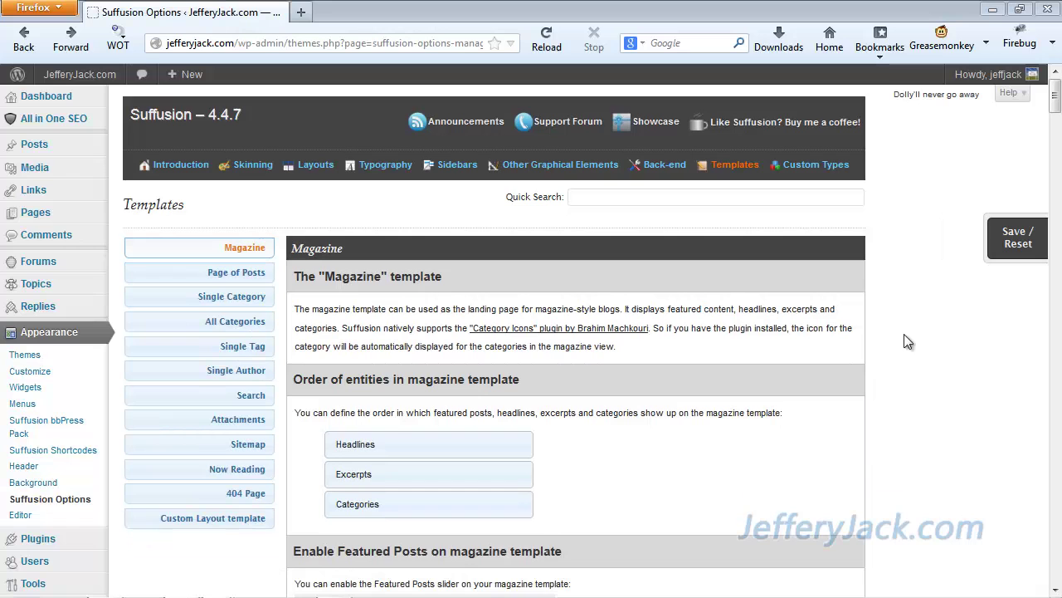
scroll(913, 282, "down", 10)
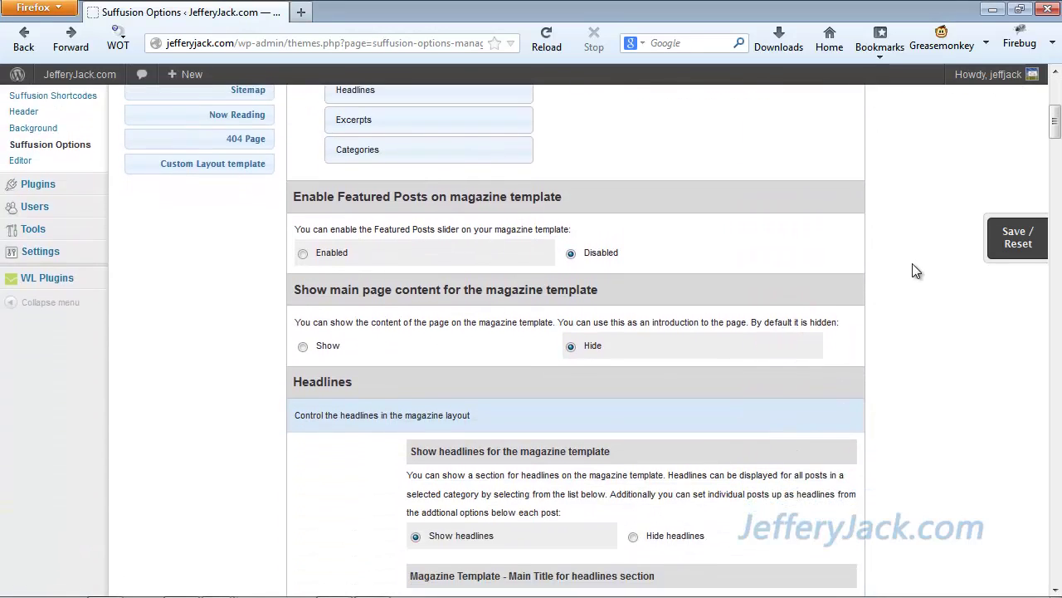
scroll(913, 267, "down", 2)
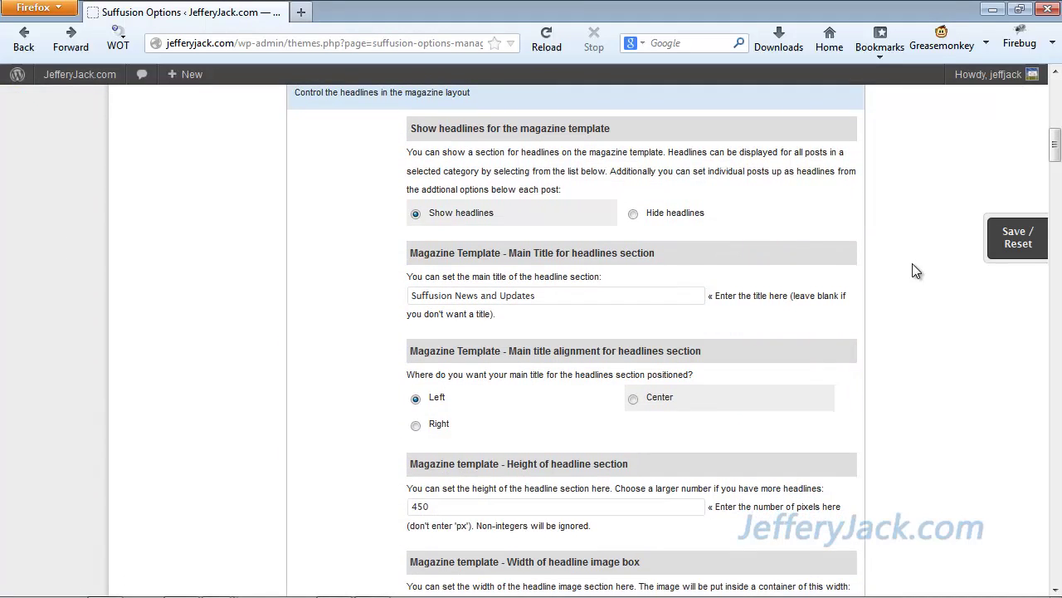
- Minimize the options window and bring the site preview to the front
scroll(913, 267, "up", 2)
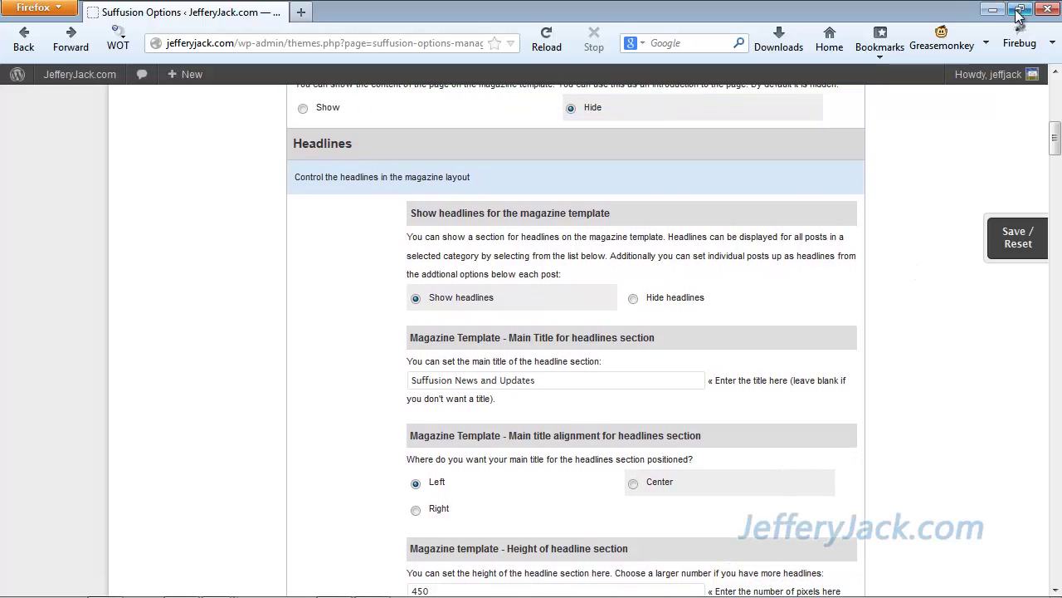
left_click(1020, 9)
left_click(848, 19)
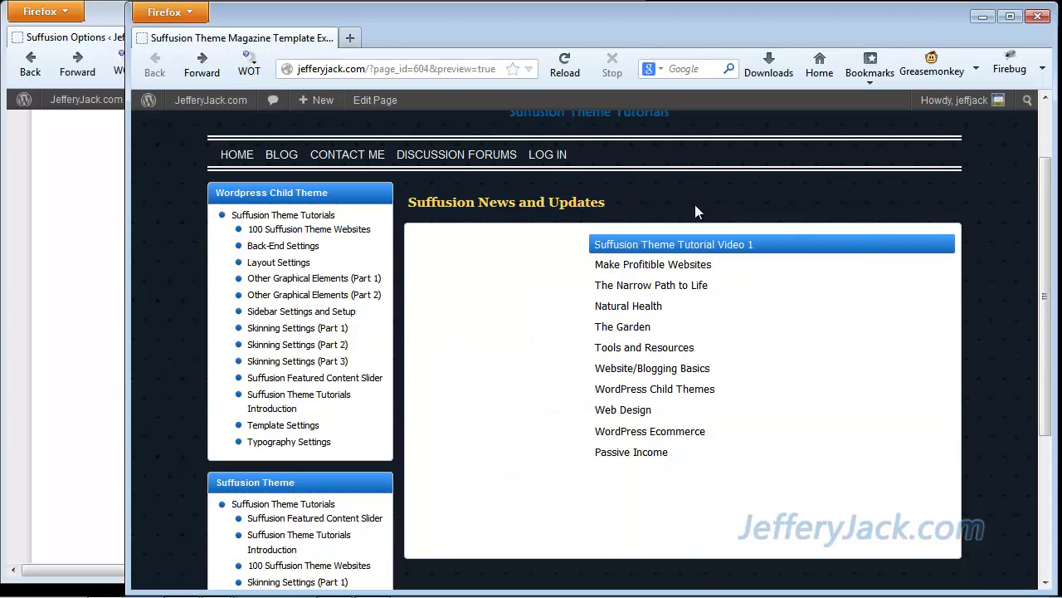
- Bring the Suffusion Options window back in front of the site preview
mouse_move(666, 274)
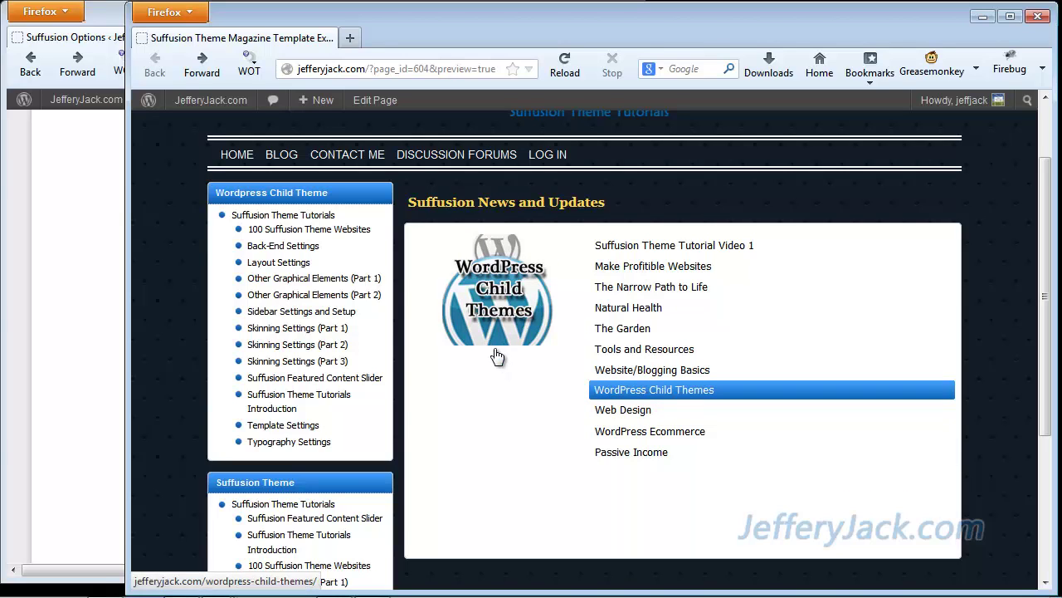
left_click(76, 217)
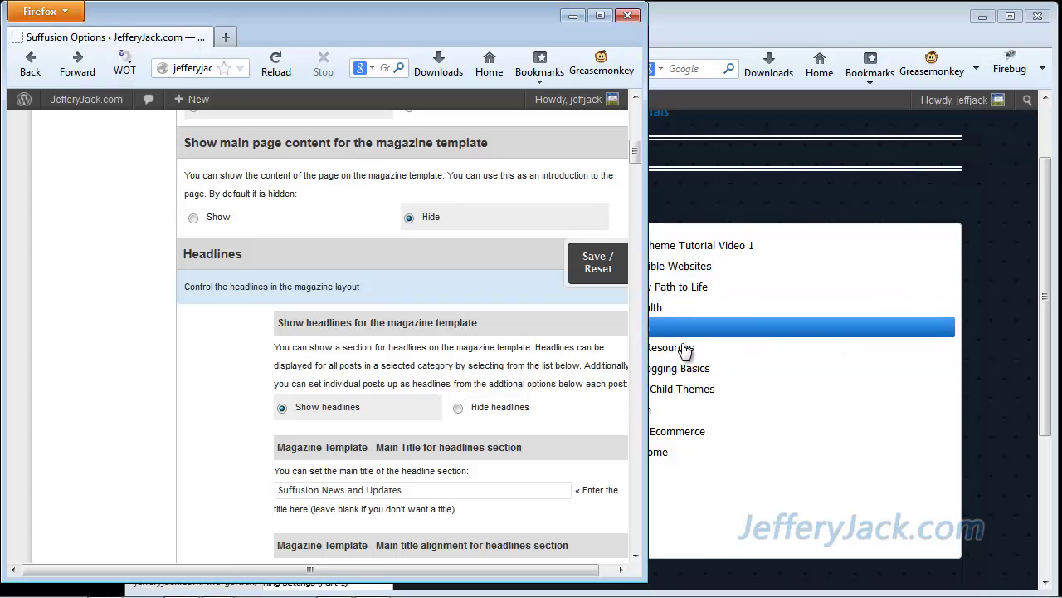
- Check the 'Suffusion News and Updates' headline title, then switch to the site preview
scroll(188, 451, "down", 2)
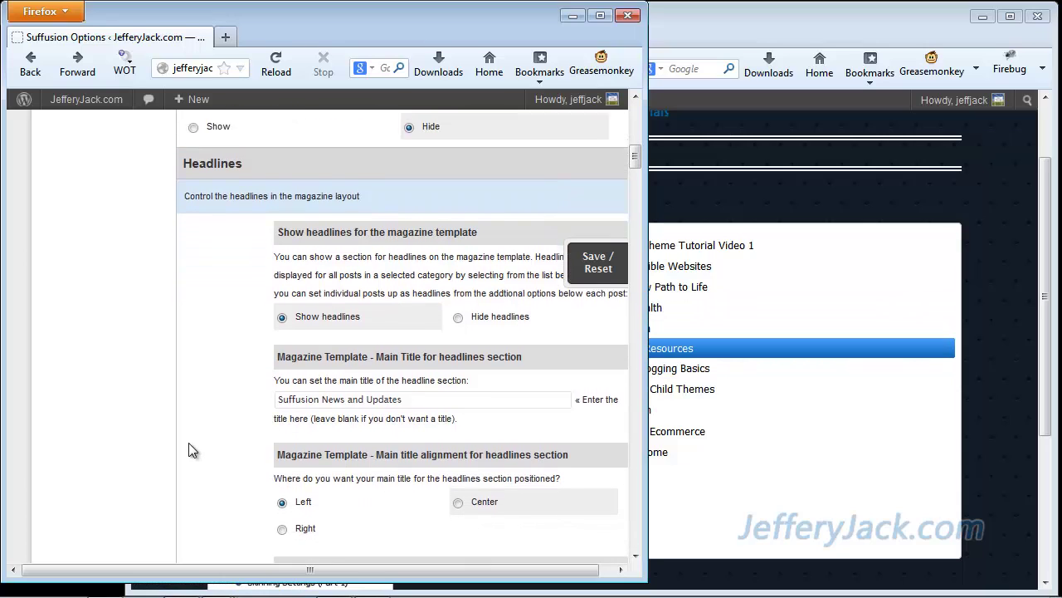
scroll(189, 451, "down", 2)
left_click_drag(417, 321, 262, 320)
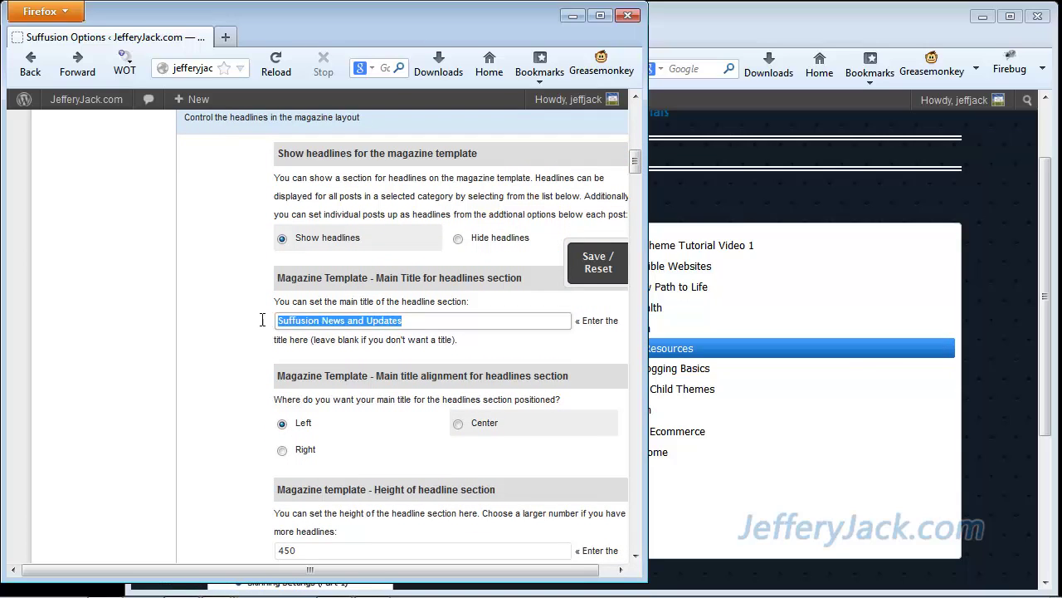
left_click(190, 319)
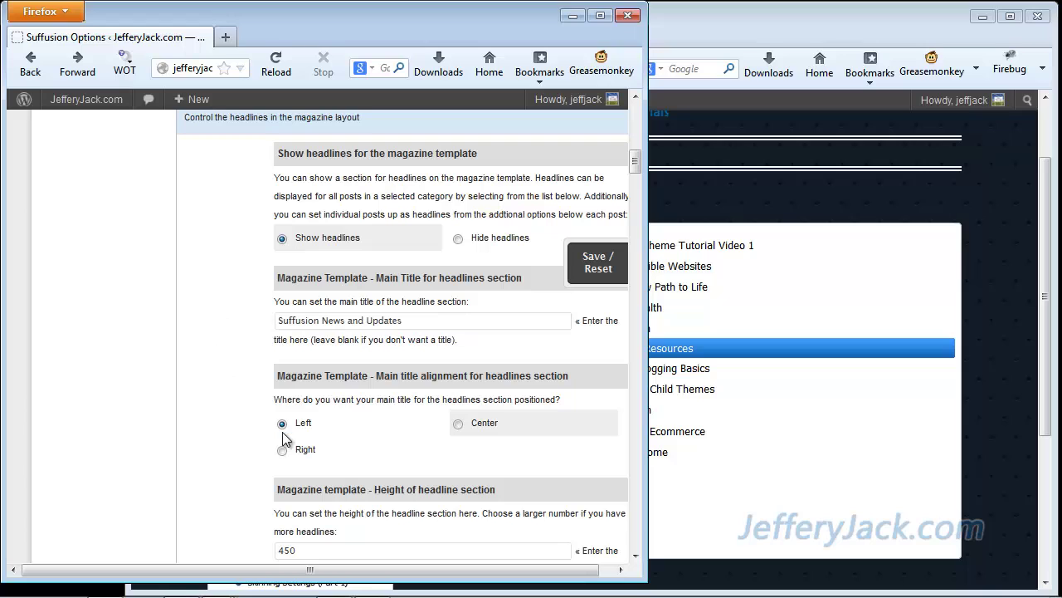
left_click(846, 173)
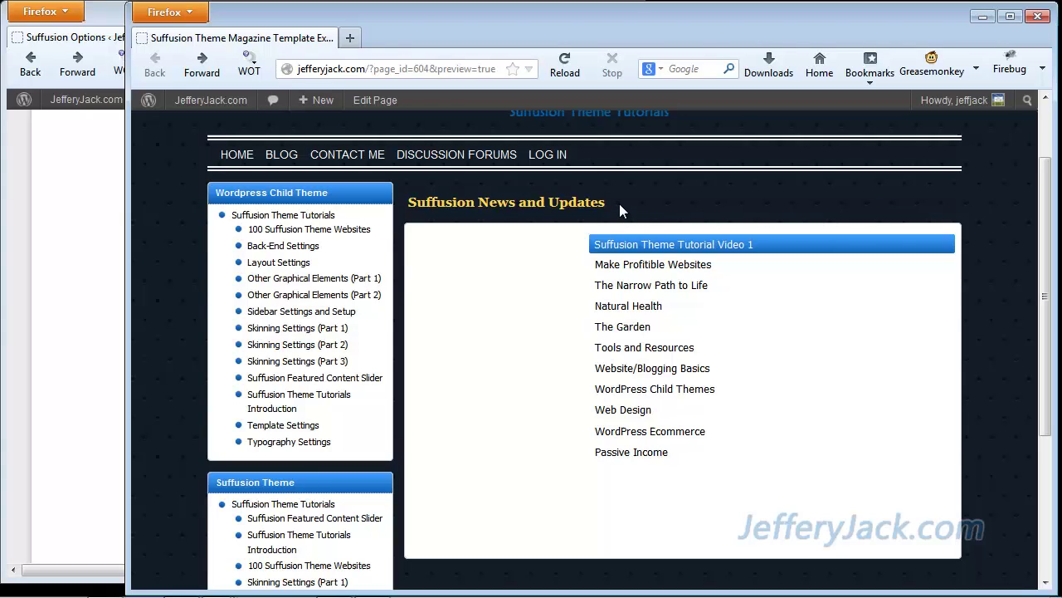
- Highlight and then deselect the 'Suffusion News and Updates' heading on the preview
left_click_drag(617, 200, 415, 205)
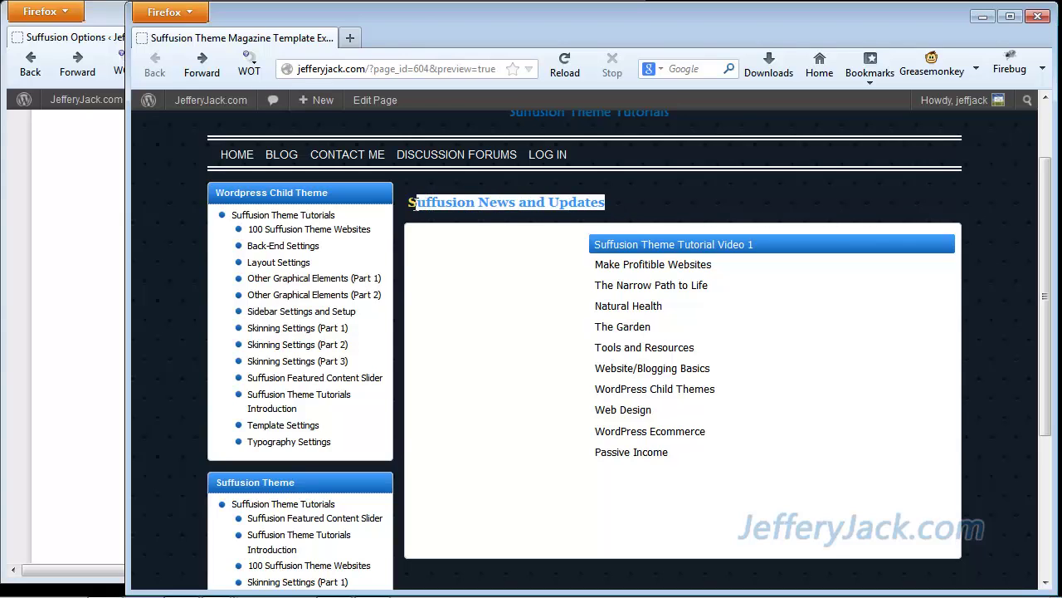
left_click(438, 188)
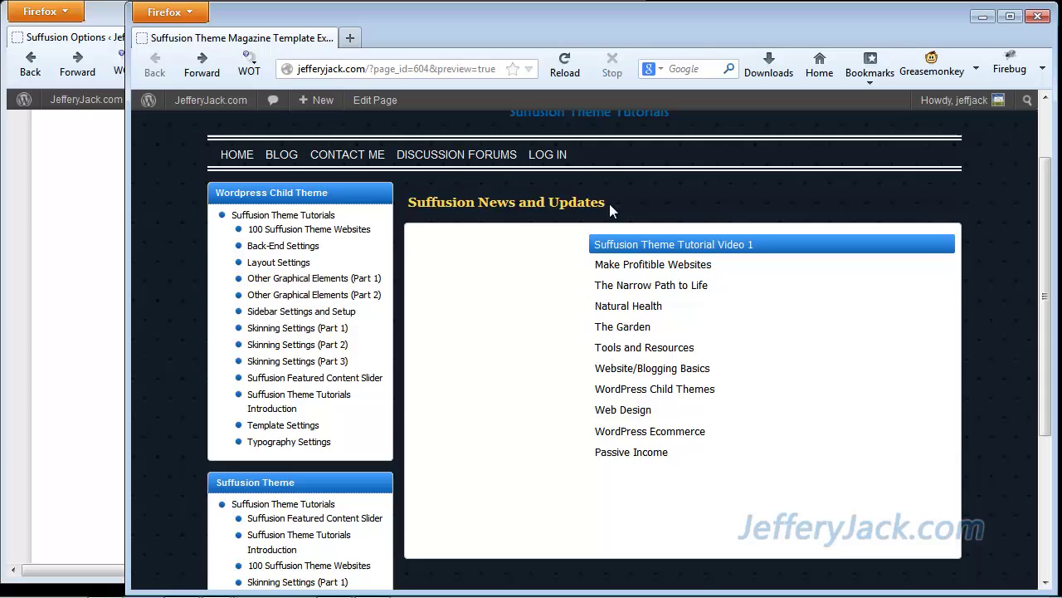
- Check the 450 section height and 225 image box width, then return to the preview
left_click(55, 214)
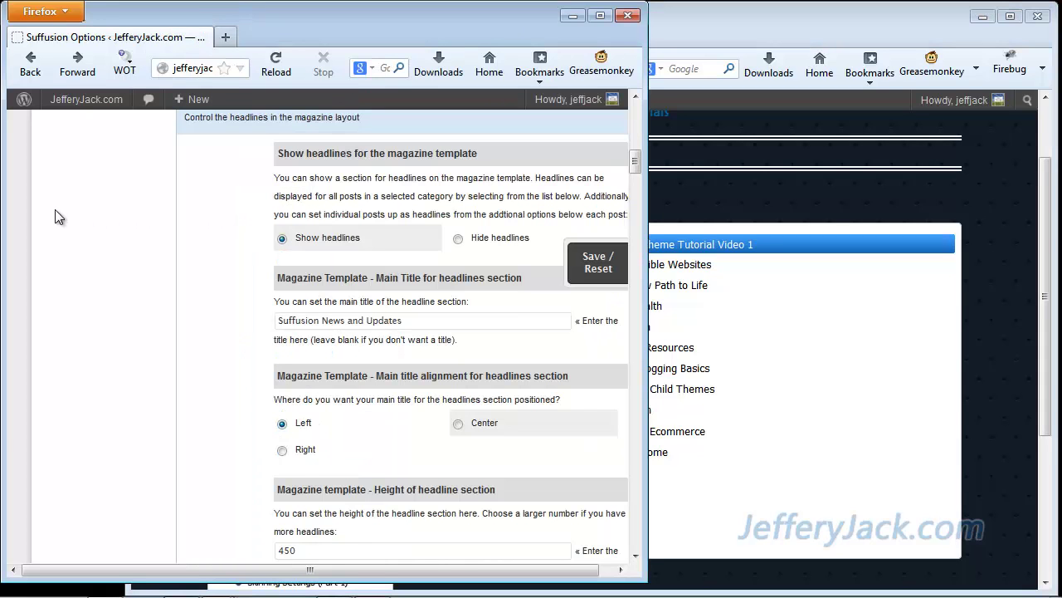
scroll(213, 366, "down", 5)
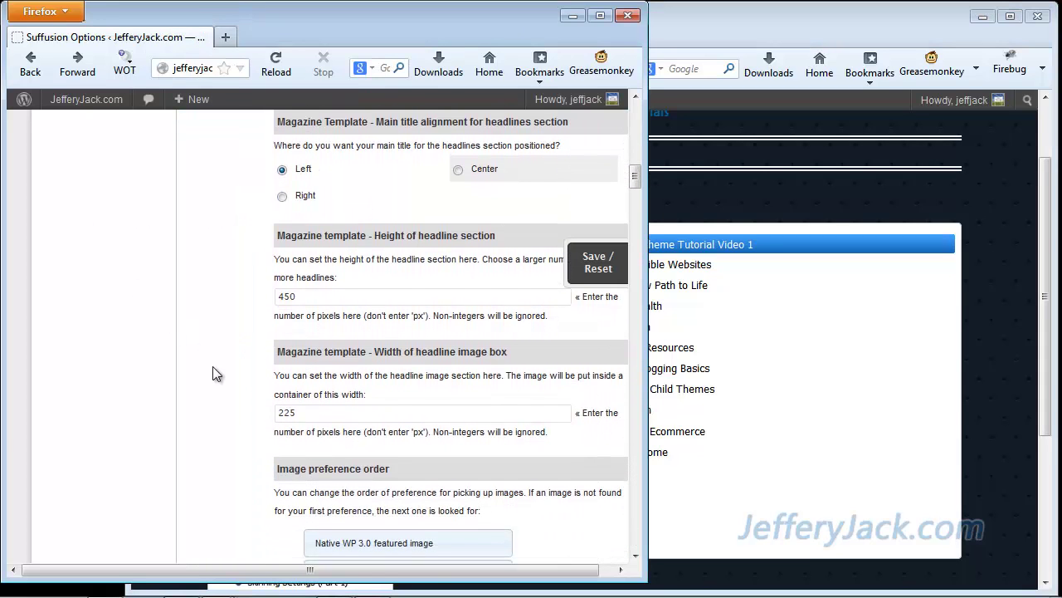
scroll(212, 366, "down", 2)
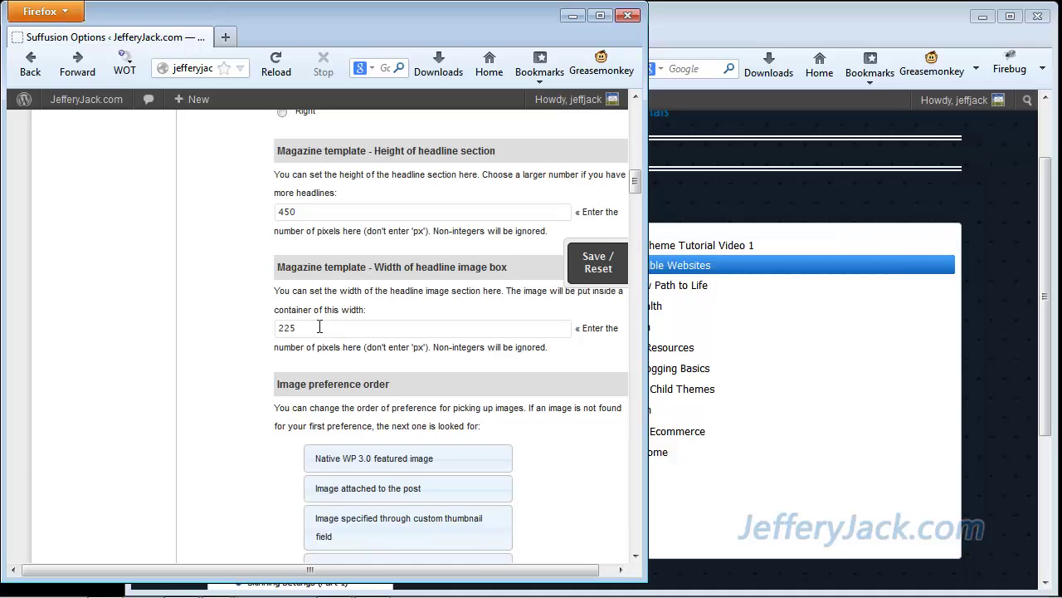
left_click(691, 19)
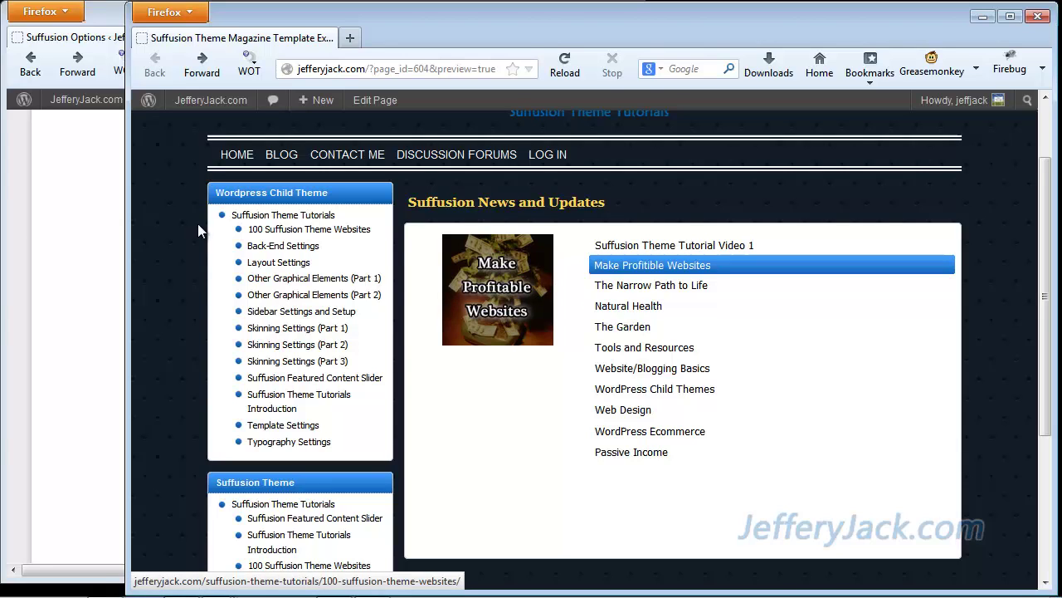
- Compare Image preference order with the preview, then view headline image scaling ('Same size as excerpt images')
left_click(39, 213)
scroll(227, 403, "down", 4)
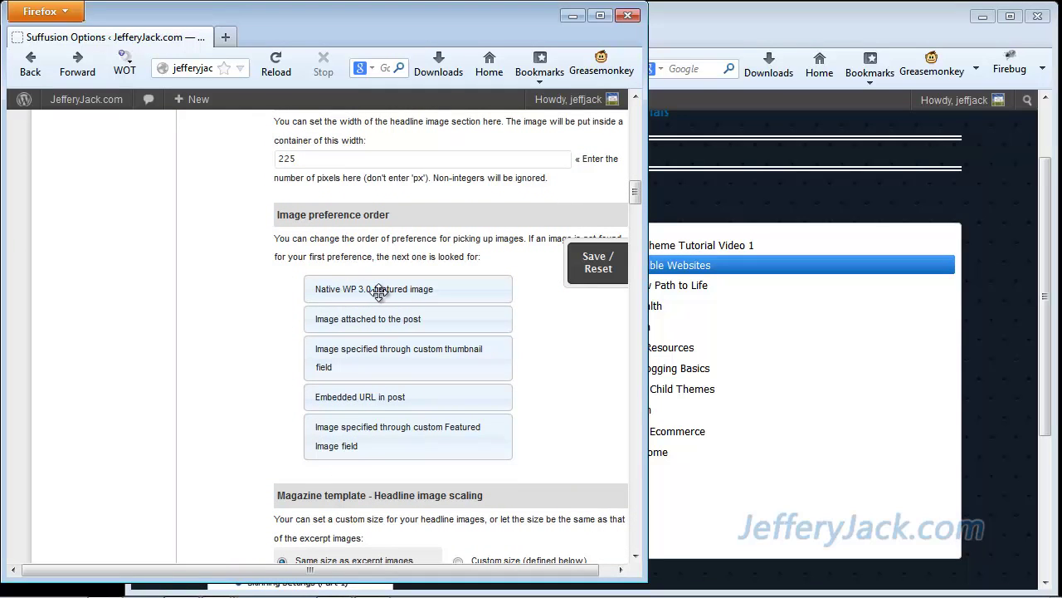
left_click(747, 188)
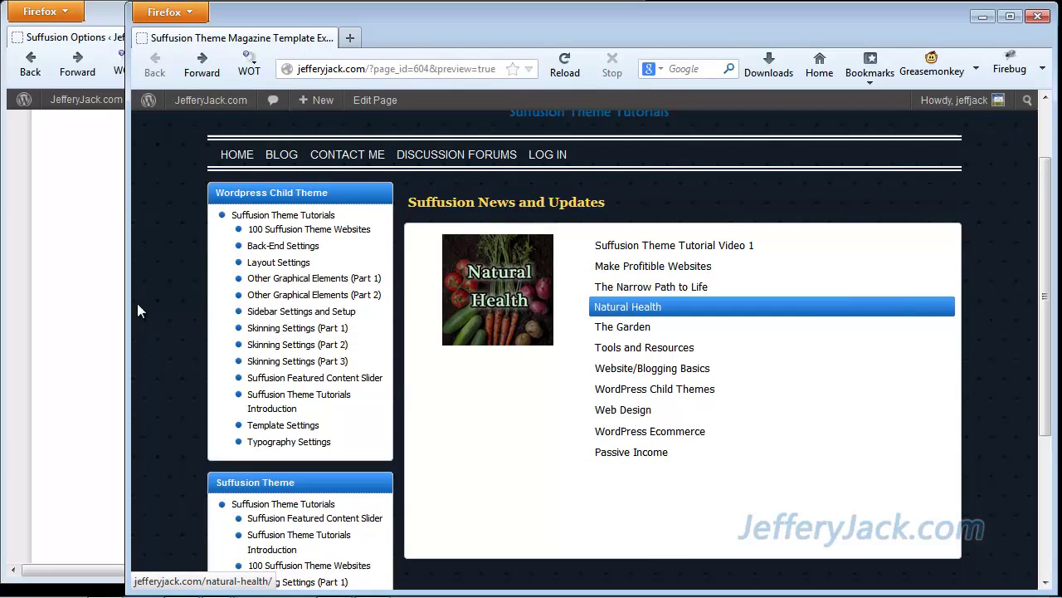
left_click(86, 301)
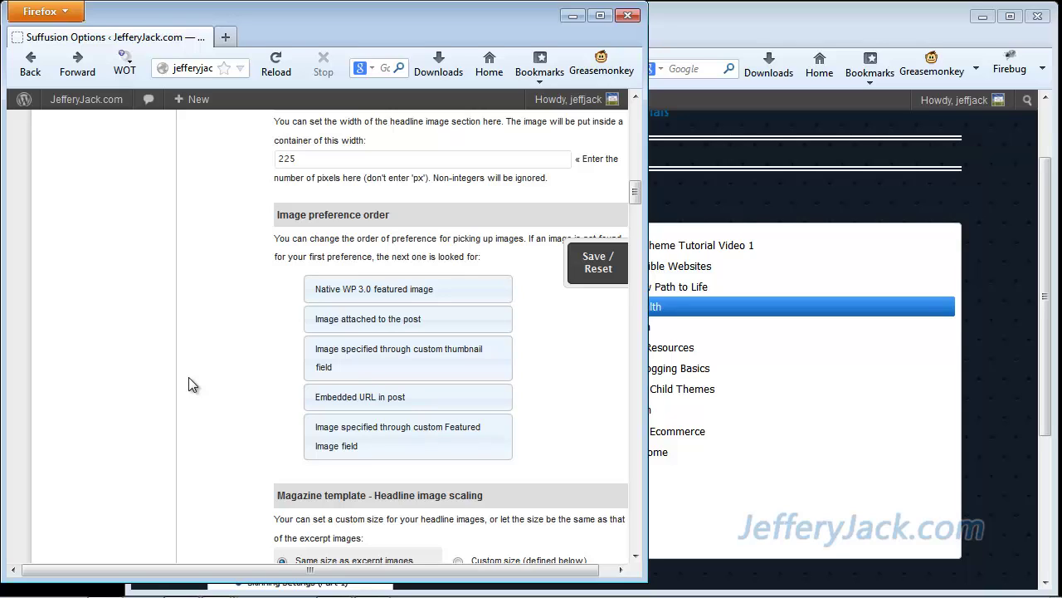
scroll(187, 378, "down", 5)
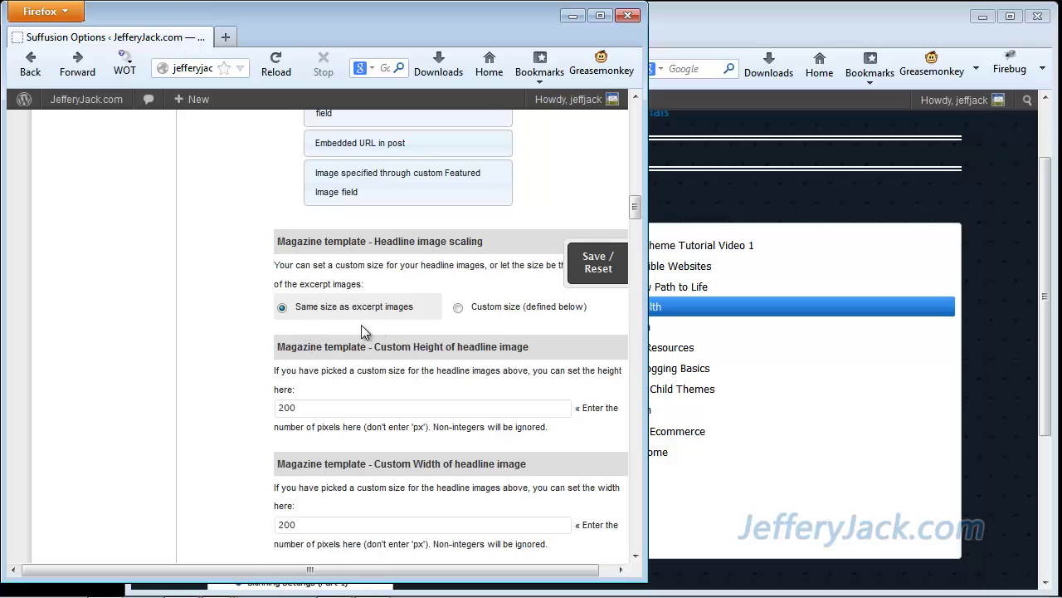
- Compare the site preview with the proportional resizing and headline category settings, ending on the Natural Health headline
left_click(831, 176)
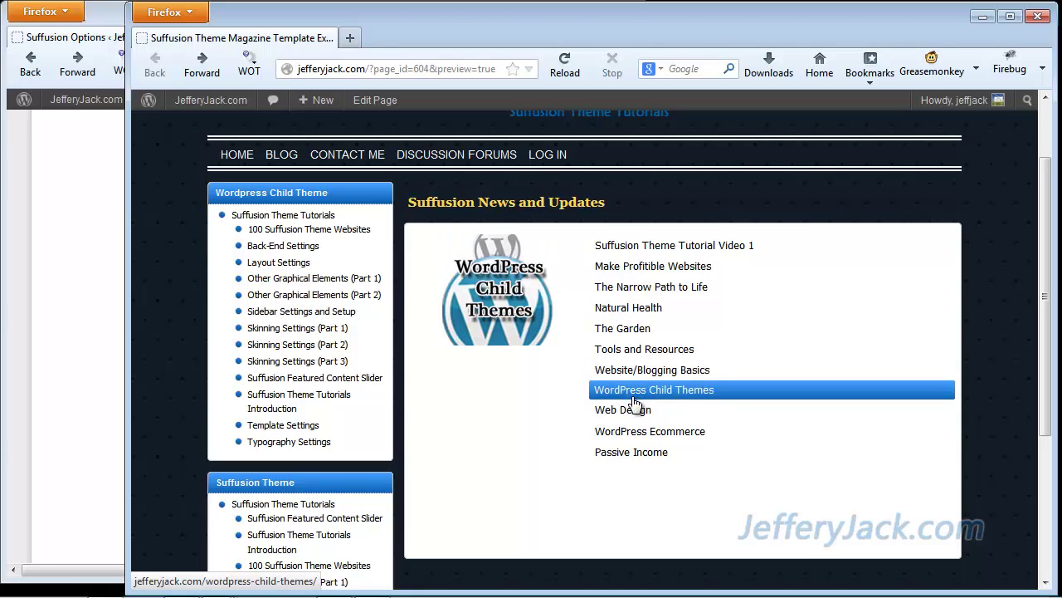
left_click(79, 361)
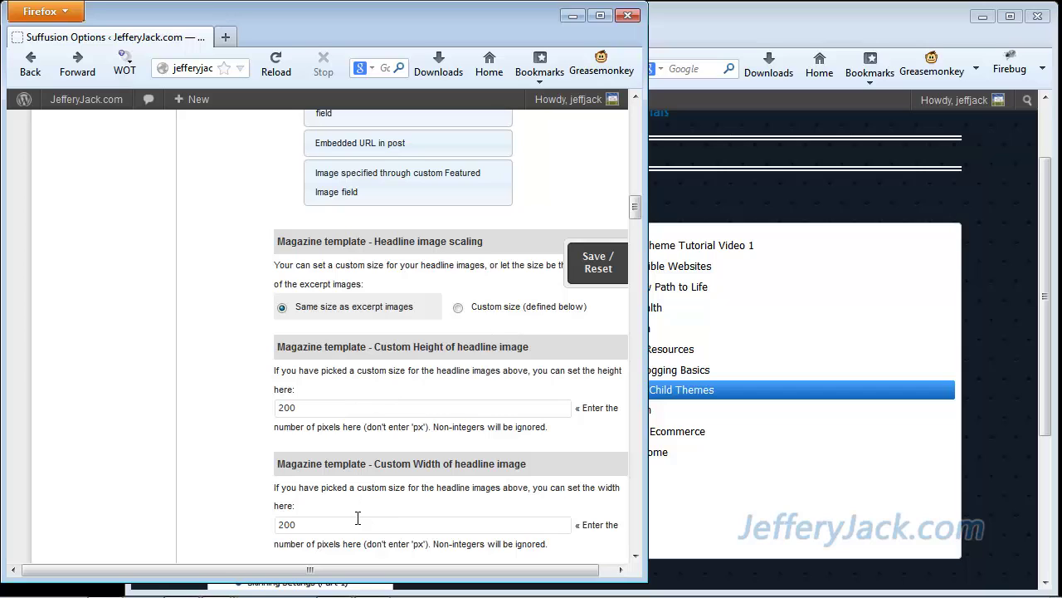
scroll(375, 518, "down", 5)
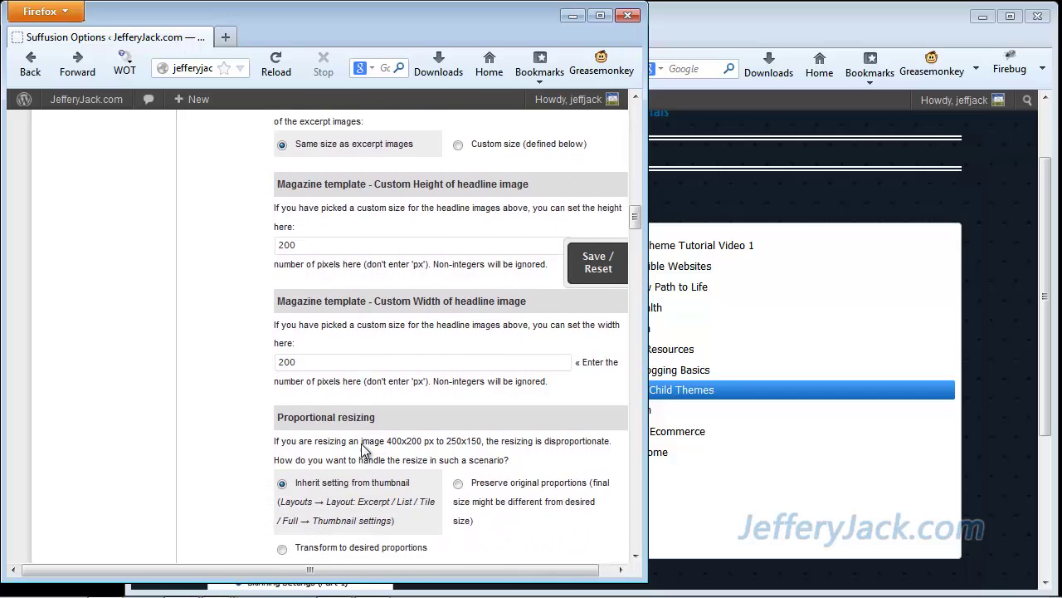
scroll(375, 438, "down", 2)
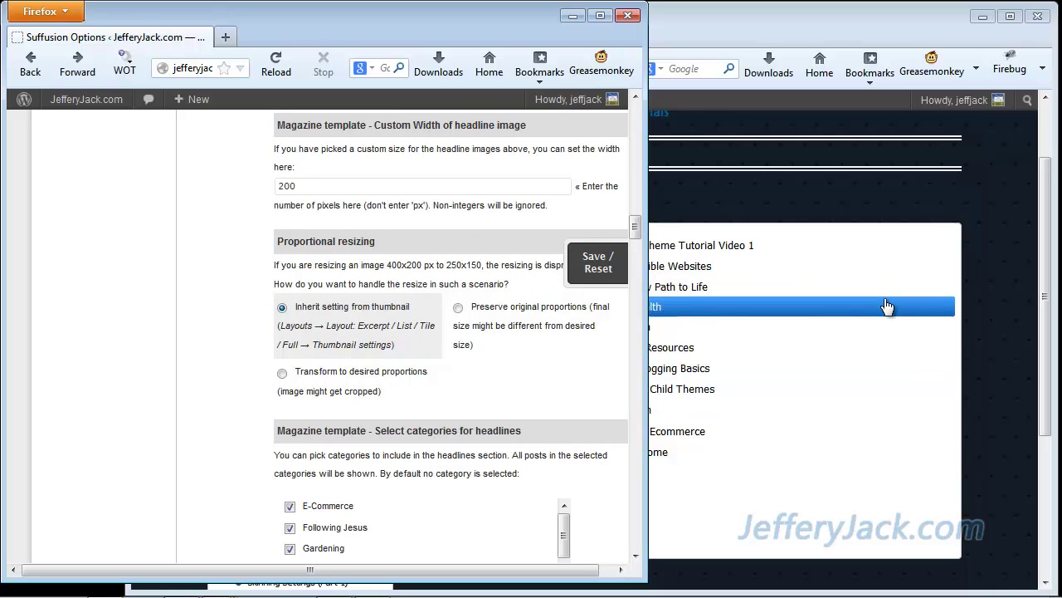
left_click(882, 307)
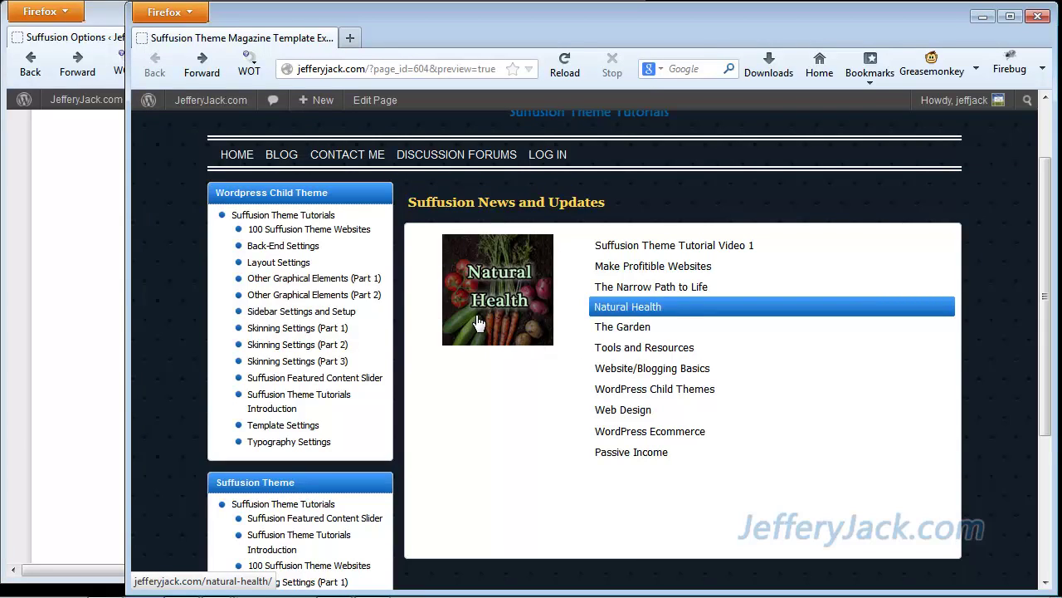
- Check the ticked headline categories and the 20-headline maximum, then view the preview showing Suffusion Theme Tutorial Video 1
left_click(81, 301)
scroll(207, 433, "down", 2)
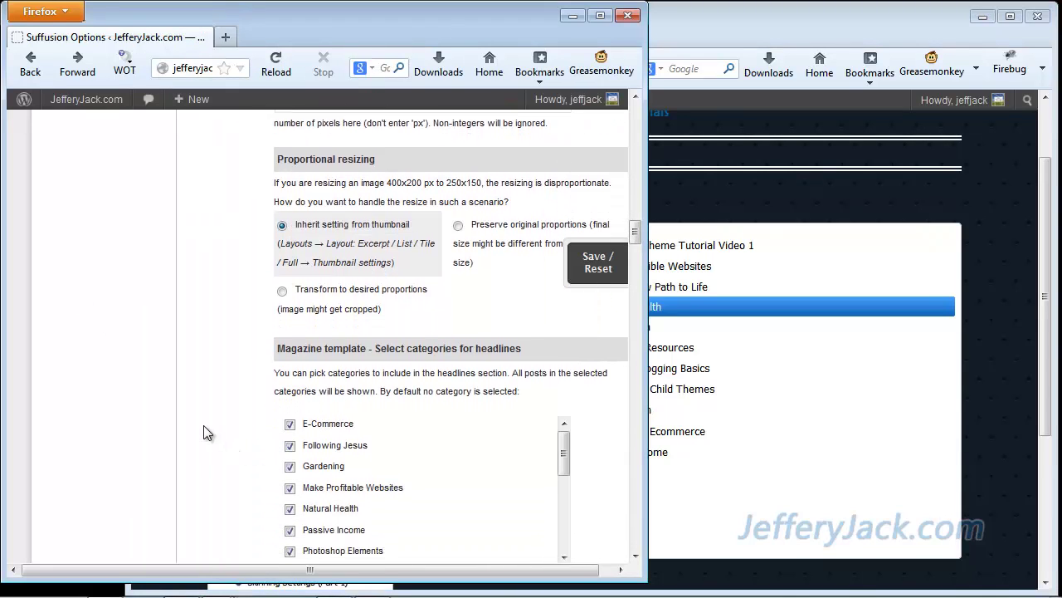
scroll(206, 433, "down", 4)
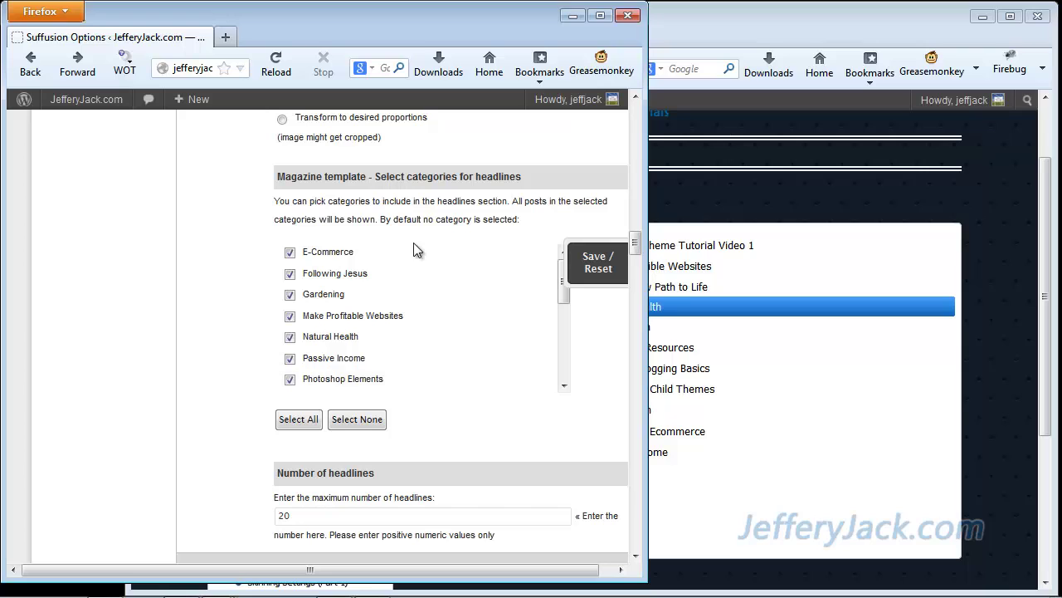
scroll(184, 376, "down", 4)
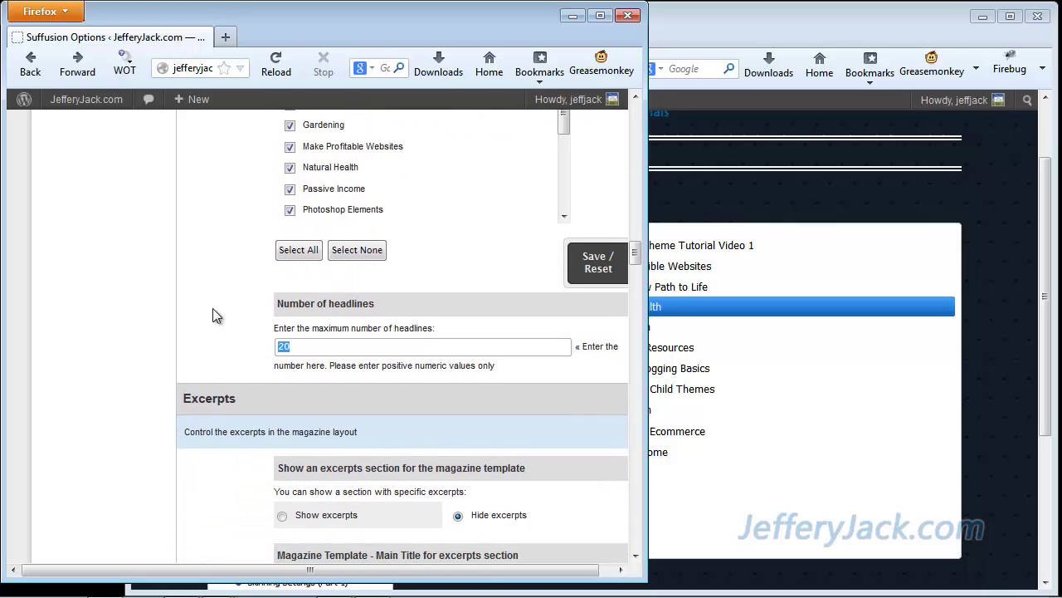
left_click(850, 195)
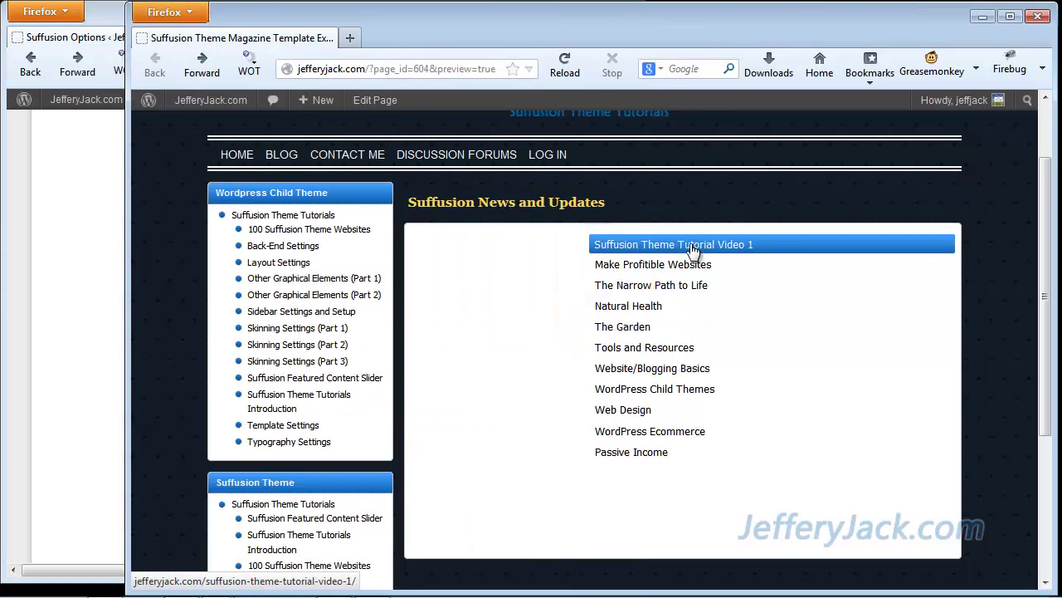